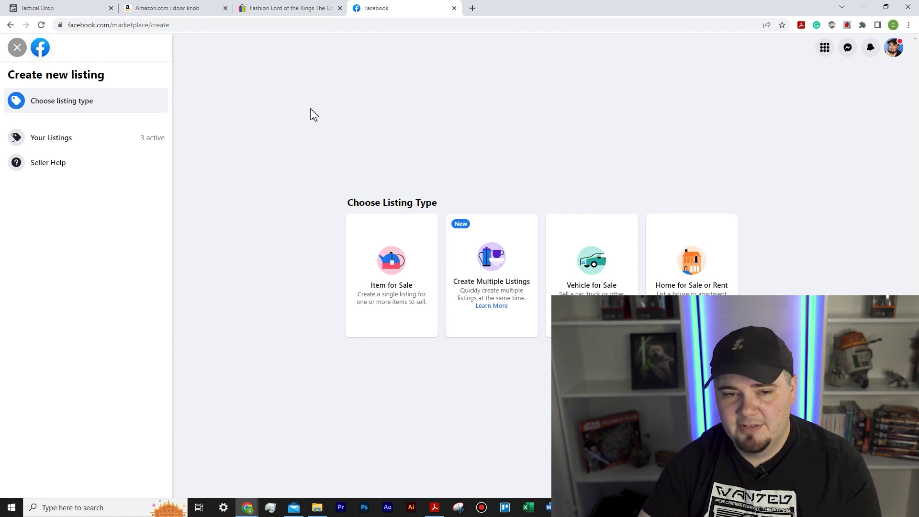
- Open the Copper Creek BK2030SS Ball Door Knob product page from the Amazon door knob results
click(188, 9)
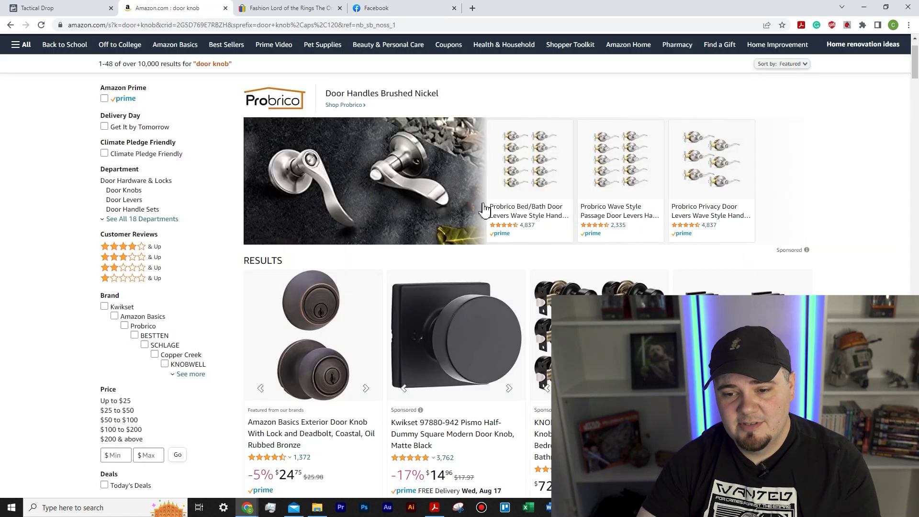
scroll(478, 204, down, 5)
scroll(458, 199, up, 5)
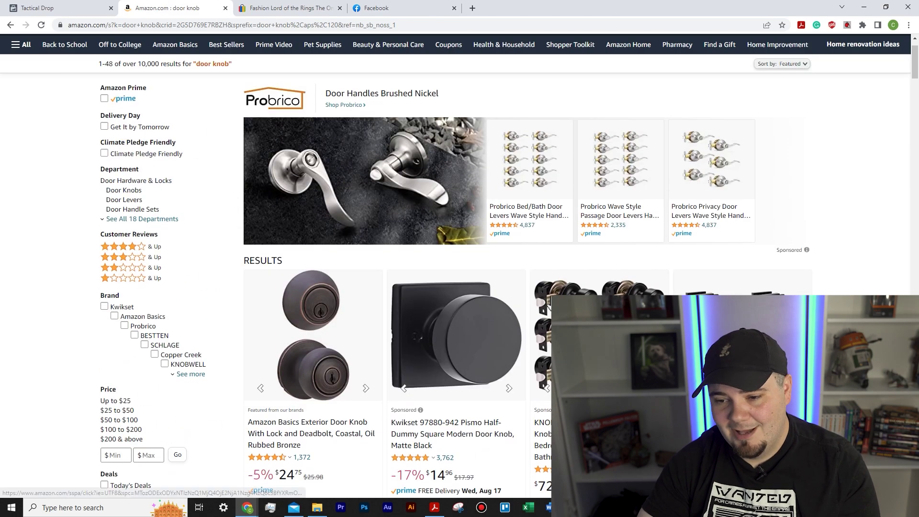
scroll(462, 200, down, 8)
scroll(397, 251, down, 1)
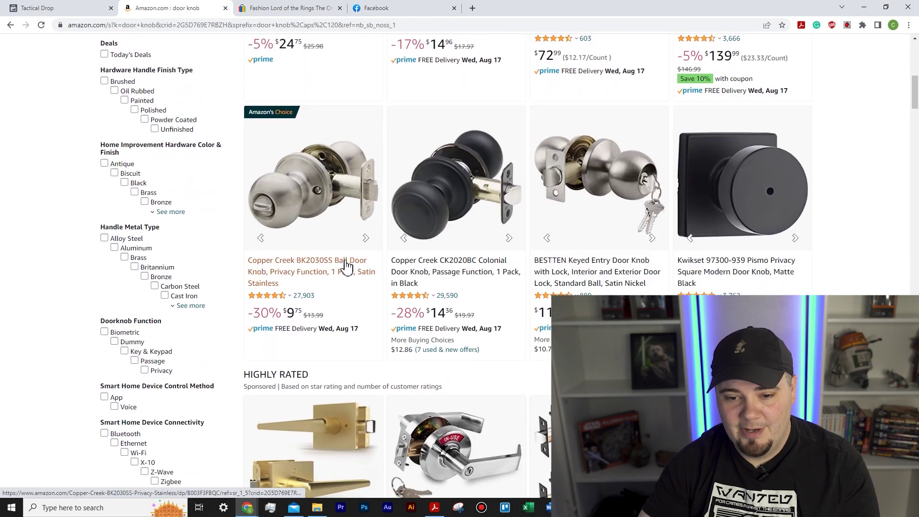
click(339, 269)
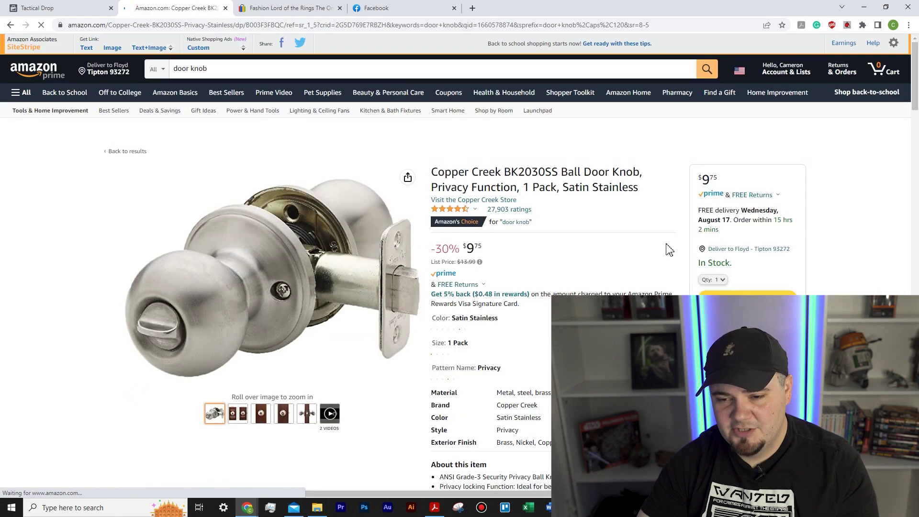
- Pause and close the product video to view the $9.75 door knob page
scroll(717, 230, down, 1)
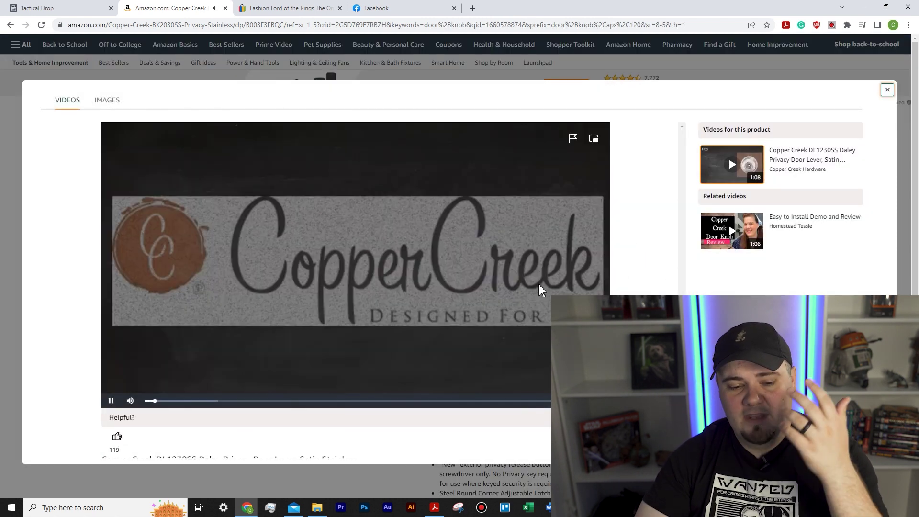
click(112, 401)
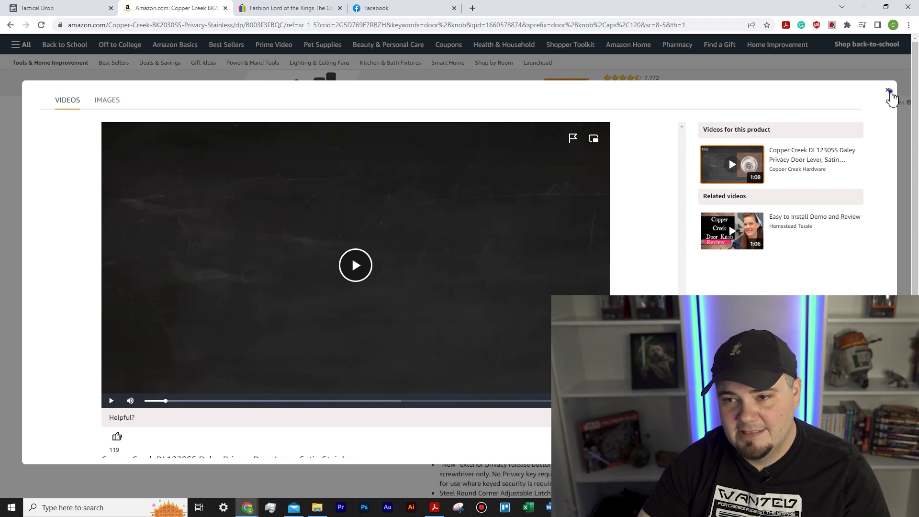
click(888, 90)
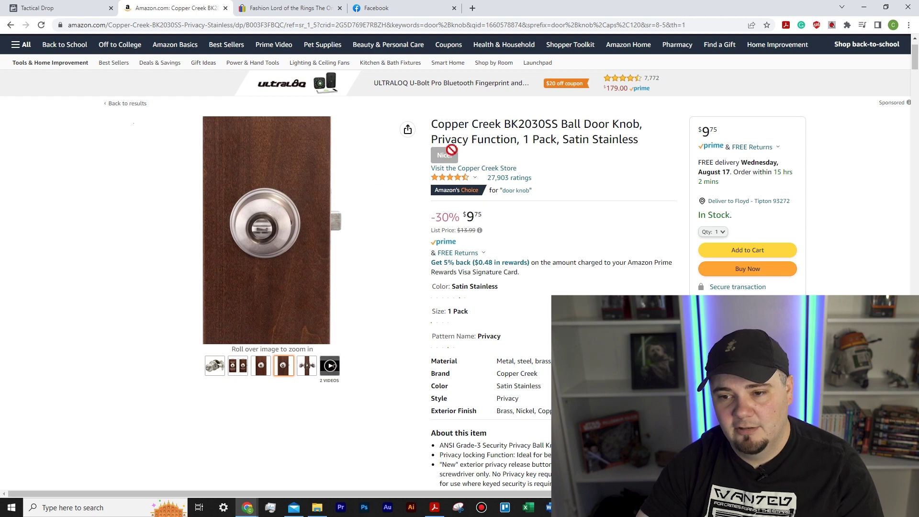
click(457, 190)
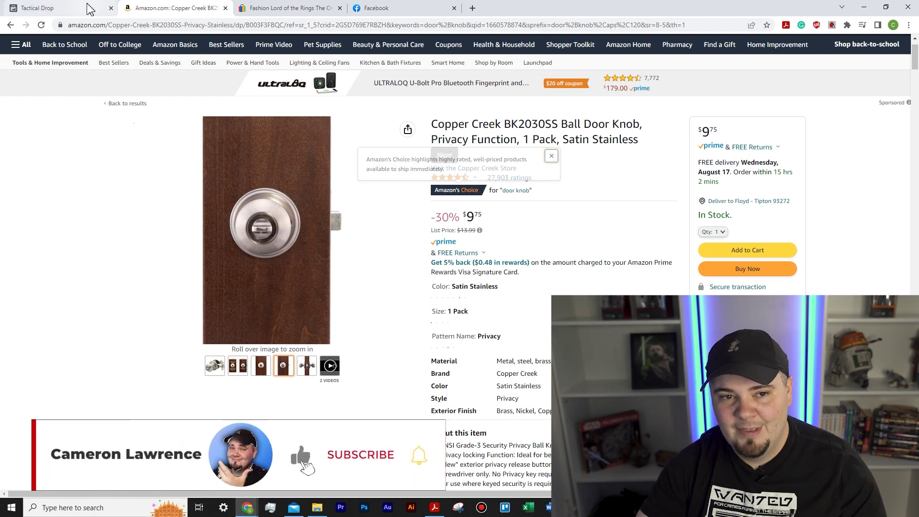
- Start a Marketplace item-for-sale listing and paste the door knob's title, $10 price and description
click(383, 8)
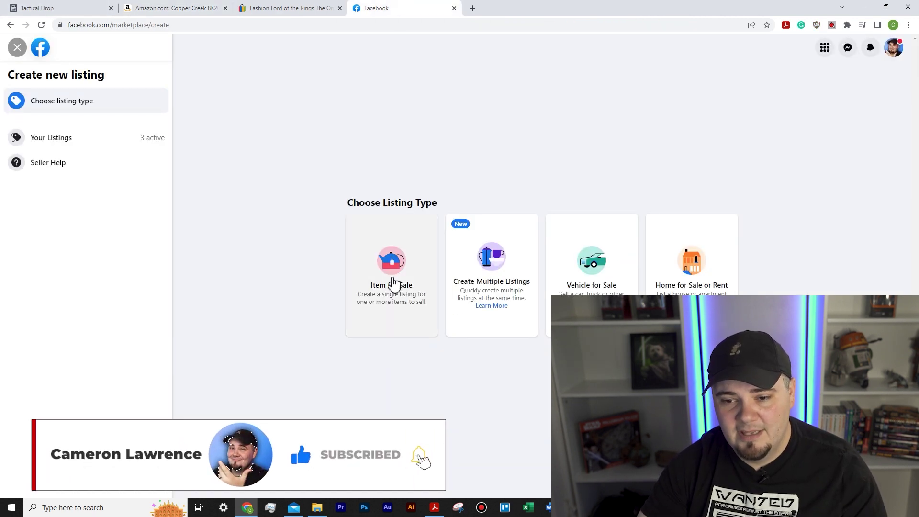
click(393, 284)
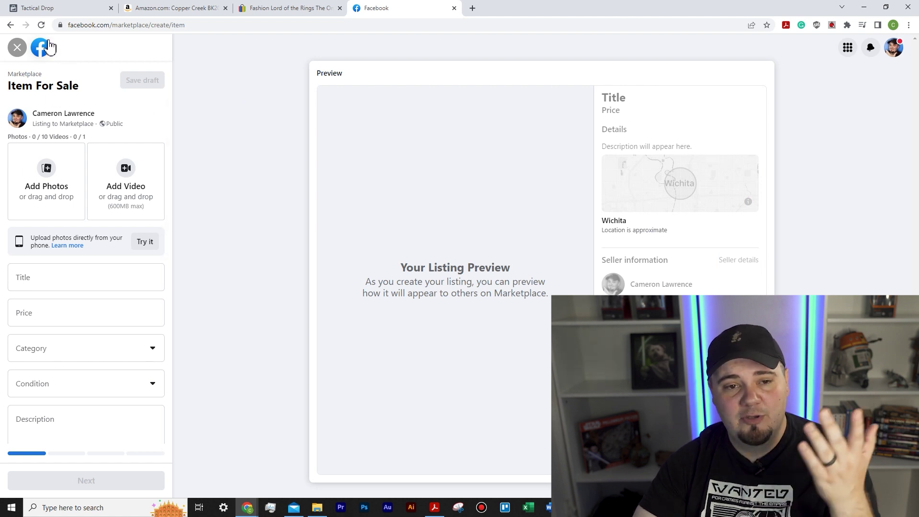
key(F5)
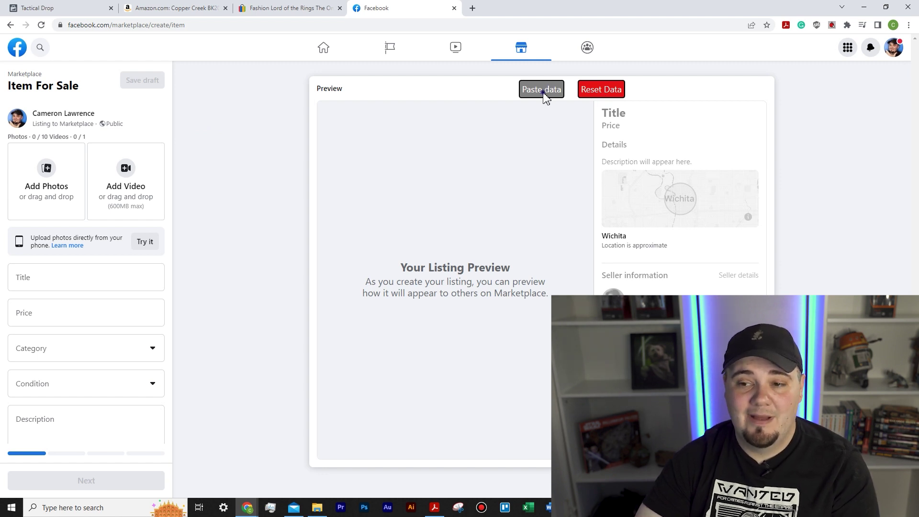
click(545, 94)
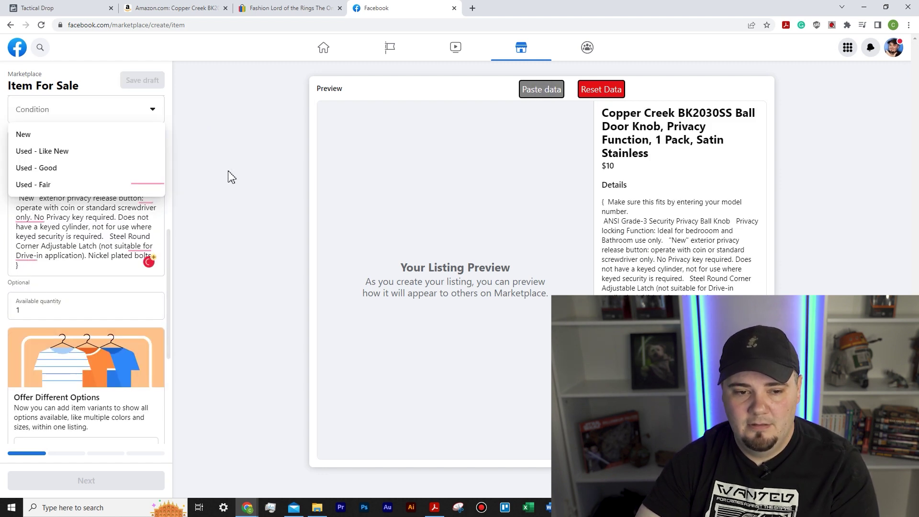
click(158, 12)
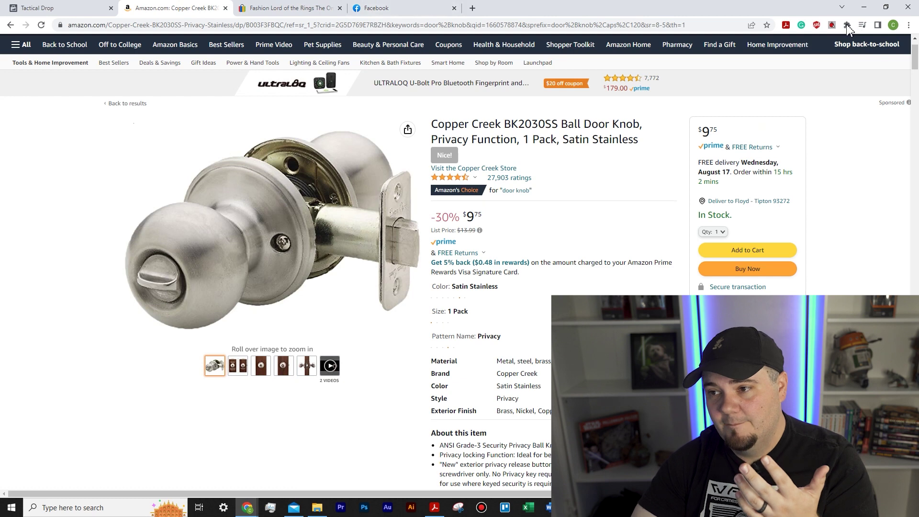
- Review the saved products in the ListQuick popup, then return to the Facebook listing
click(831, 25)
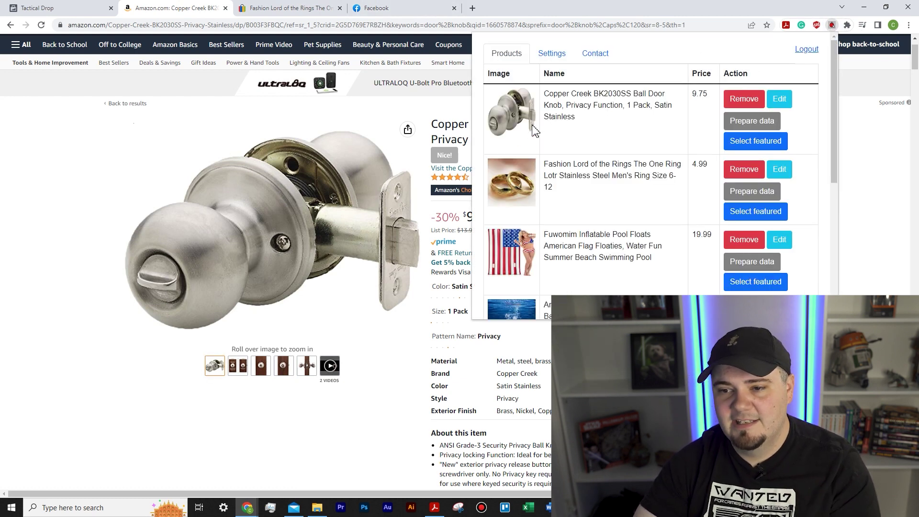
click(57, 167)
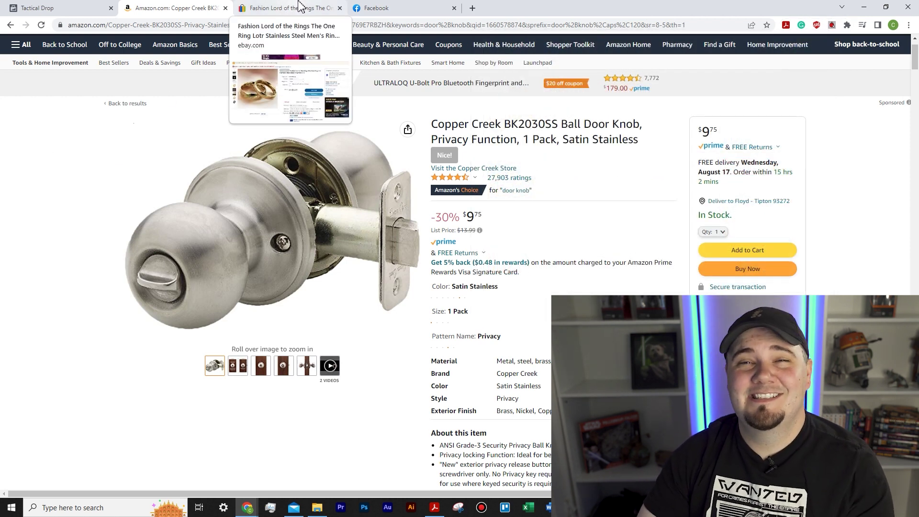
click(387, 8)
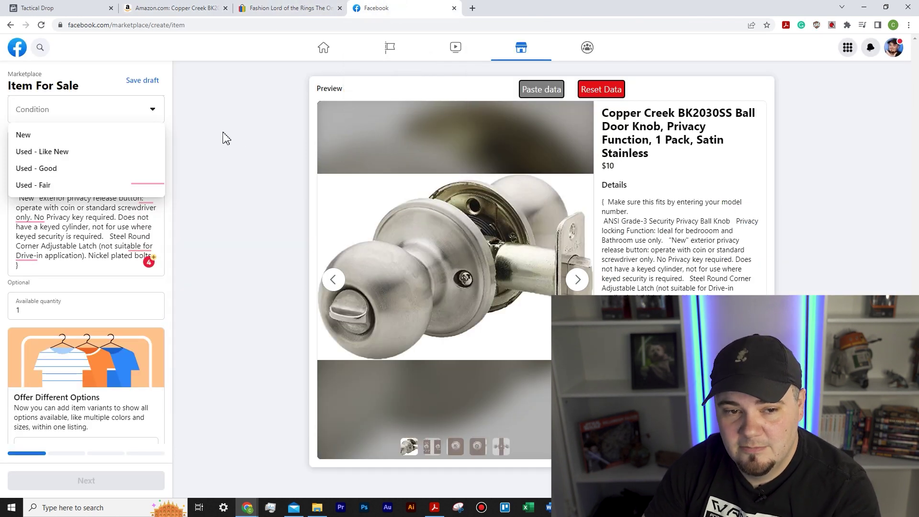
click(48, 140)
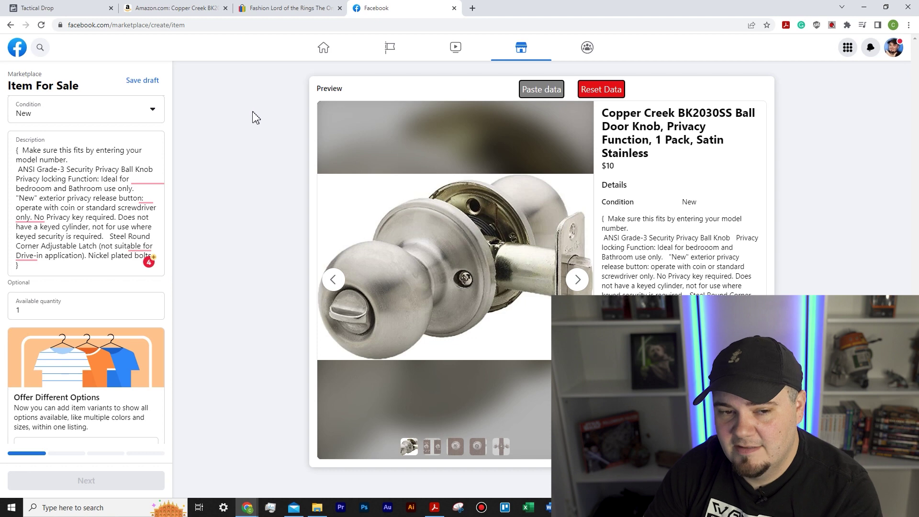
scroll(136, 194, up, 8)
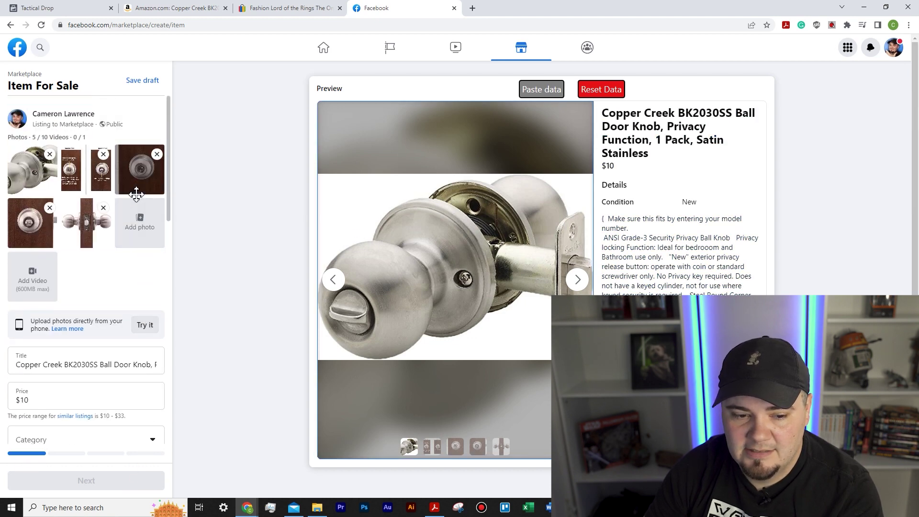
drag(149, 190, 146, 165)
scroll(108, 253, down, 4)
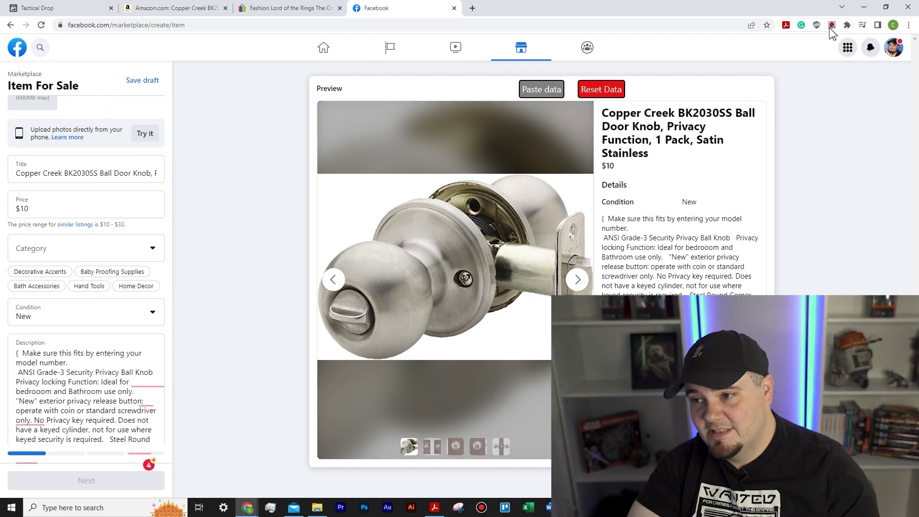
click(832, 24)
scroll(589, 126, down, 1)
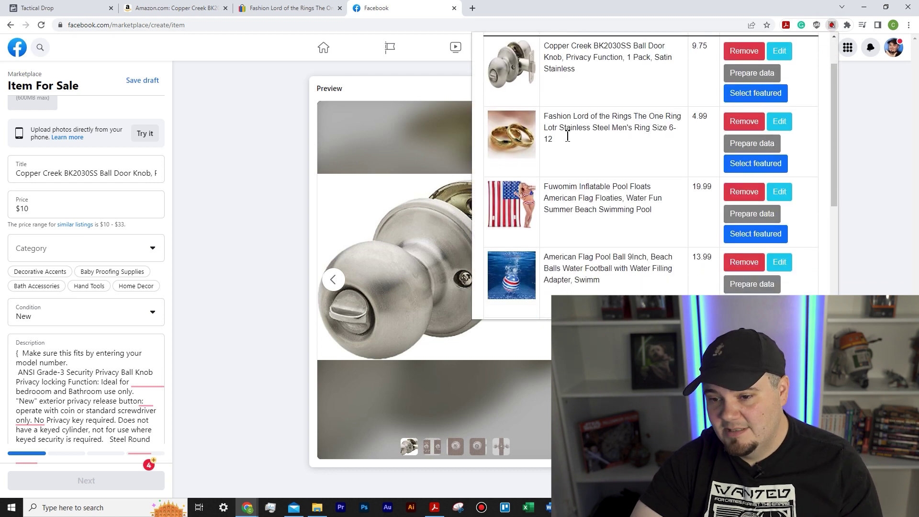
scroll(564, 120, up, 1)
click(552, 55)
scroll(650, 274, down, 5)
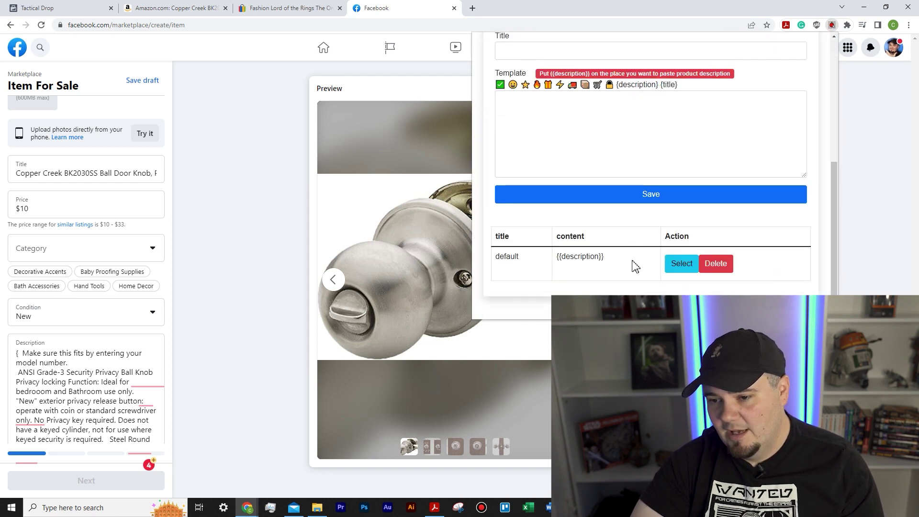
scroll(621, 231, up, 5)
scroll(615, 232, down, 2)
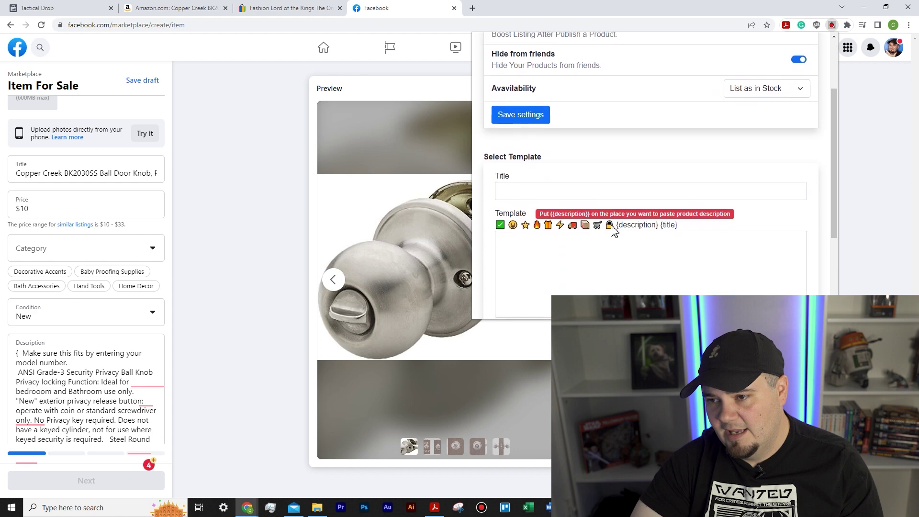
scroll(617, 213, up, 2)
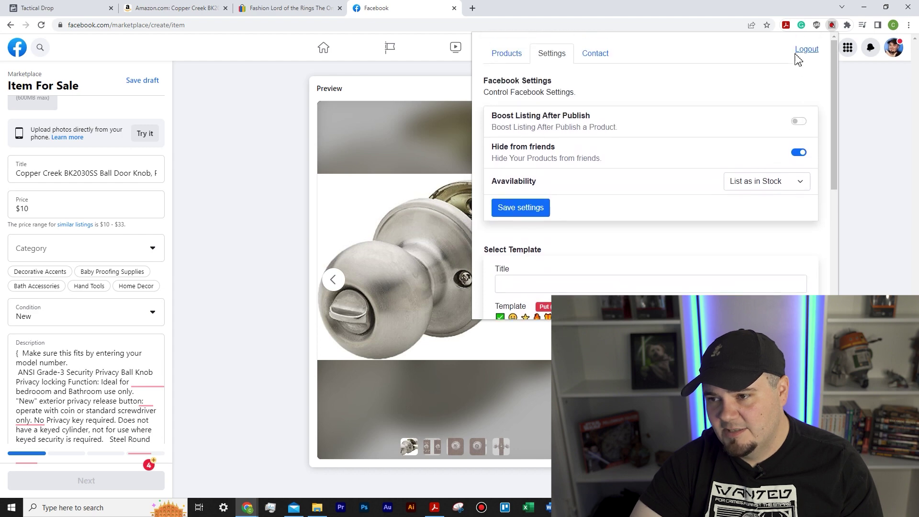
click(864, 117)
click(59, 206)
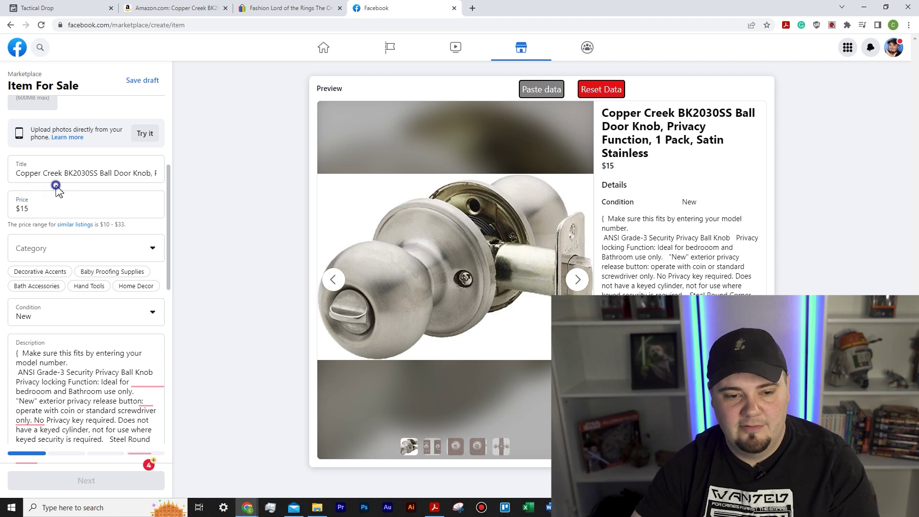
- Set the door knob listing's price to $15 and its category to Decorative Accents
click(67, 285)
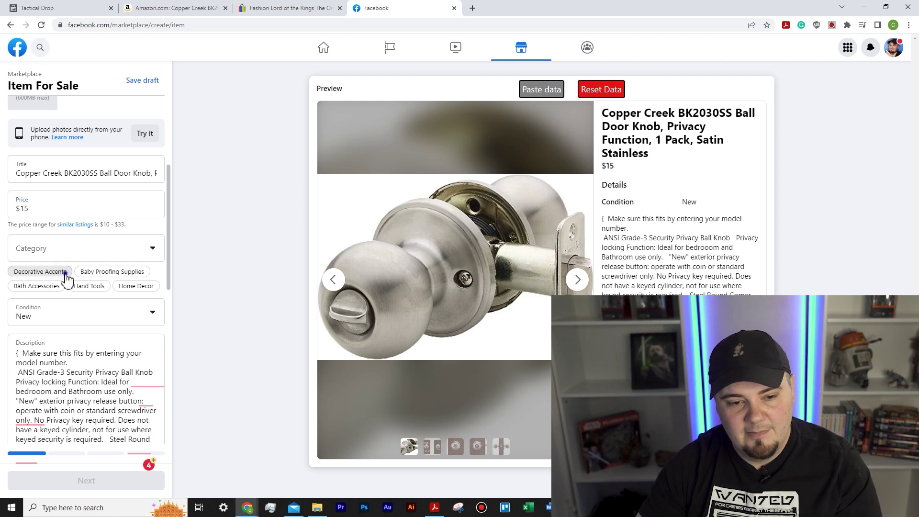
click(65, 271)
scroll(95, 287, down, 2)
click(128, 299)
- Clear the whole listing back to an empty form with Reset Data, then close the Amazon tab
scroll(128, 299, down, 6)
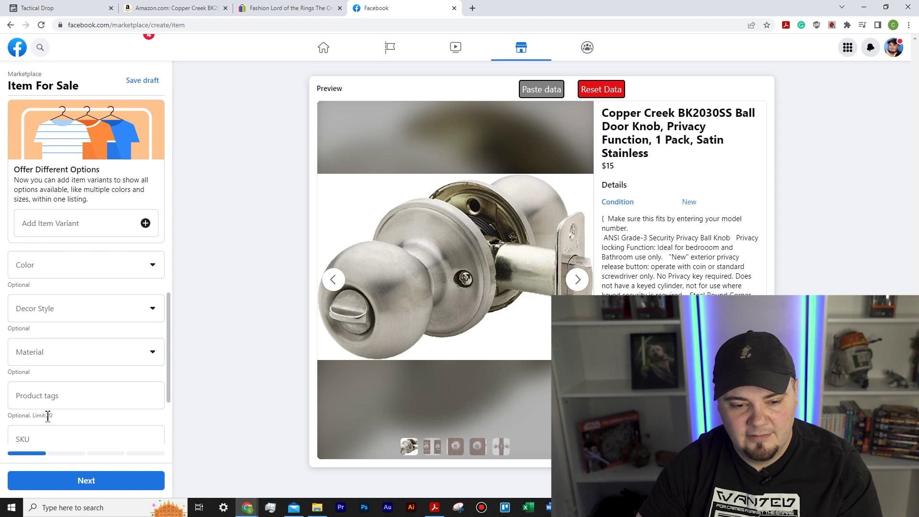
scroll(48, 415, down, 3)
scroll(129, 270, up, 7)
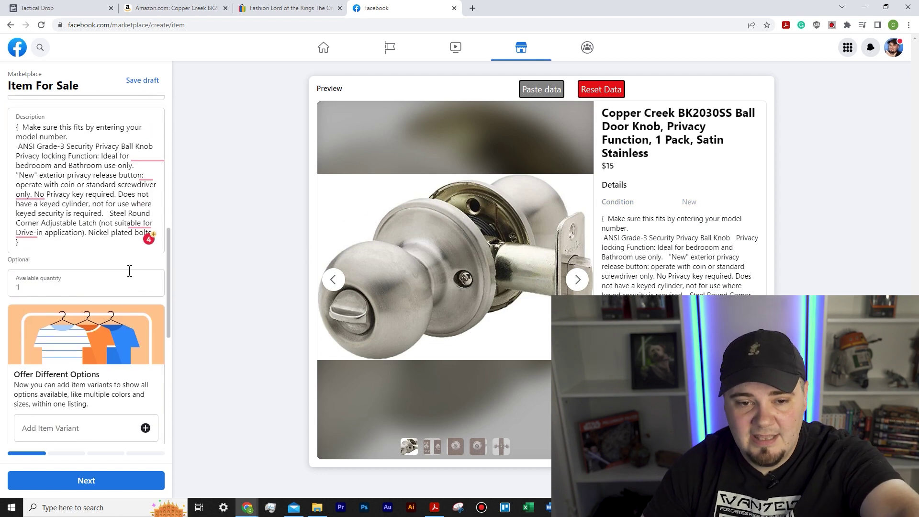
scroll(129, 271, up, 6)
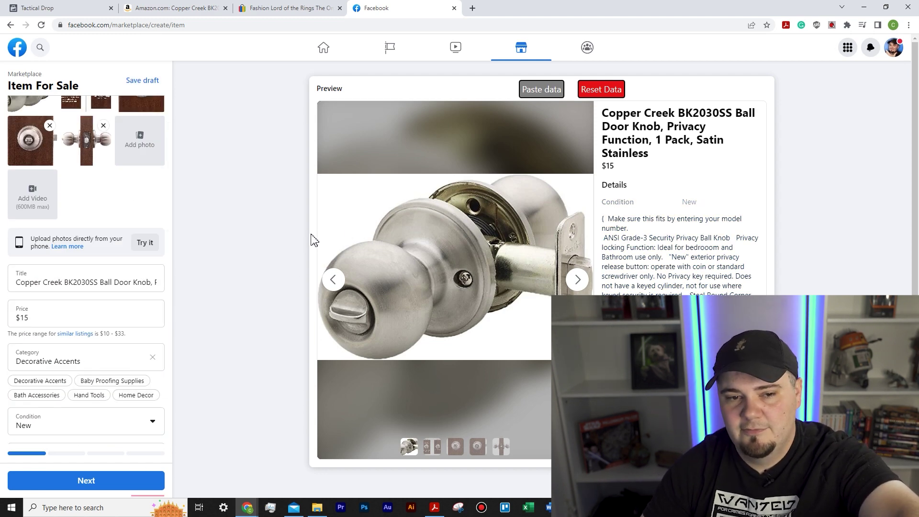
click(607, 90)
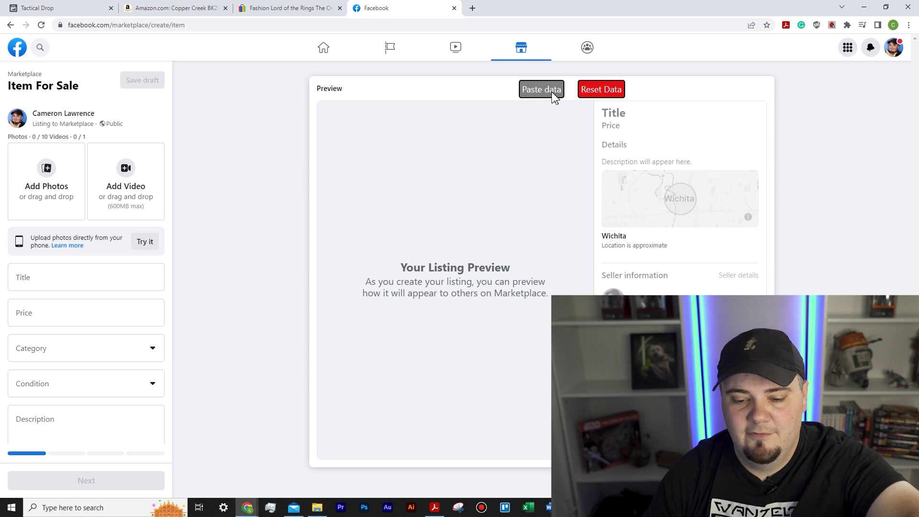
click(225, 8)
- Close the Facebook tab and check the One Ring's colour options without choosing one
click(340, 8)
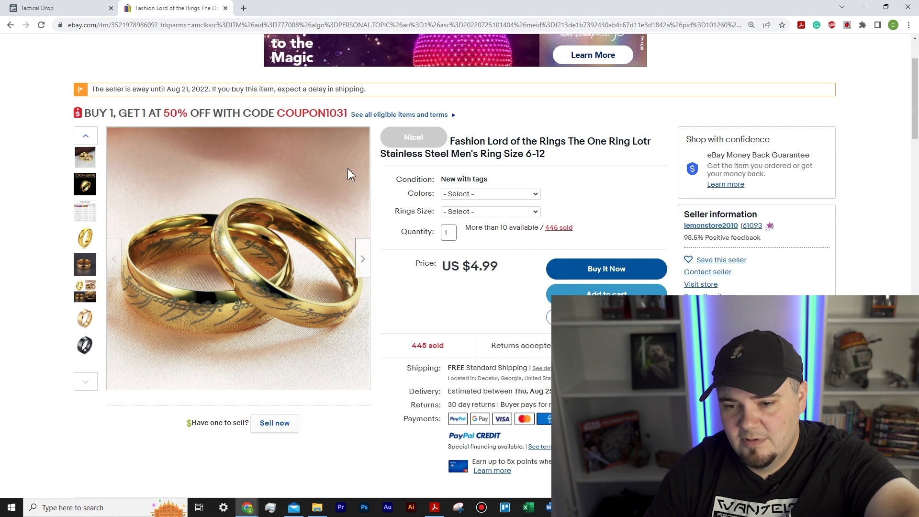
click(486, 193)
click(565, 179)
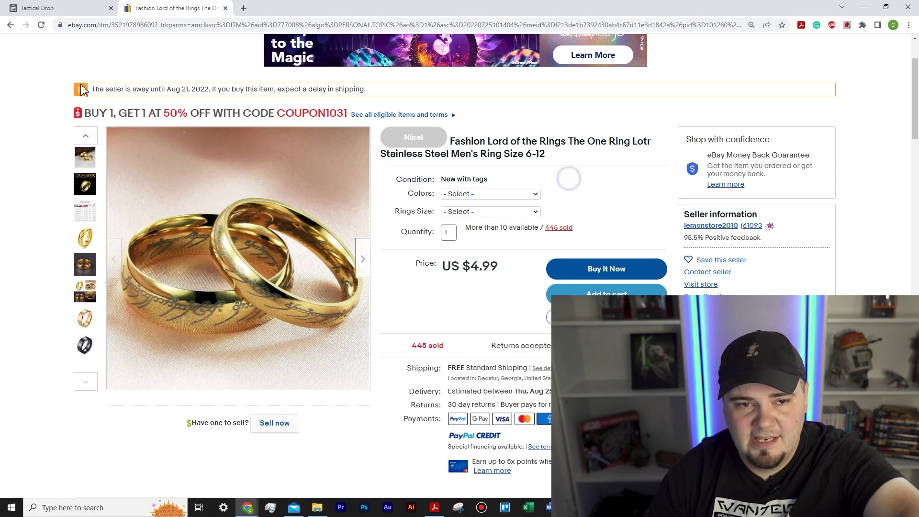
- Return to the eBay home page and open the DEWALT DCCS620P1 20V MAX chainsaw listing
click(11, 26)
scroll(497, 271, down, 5)
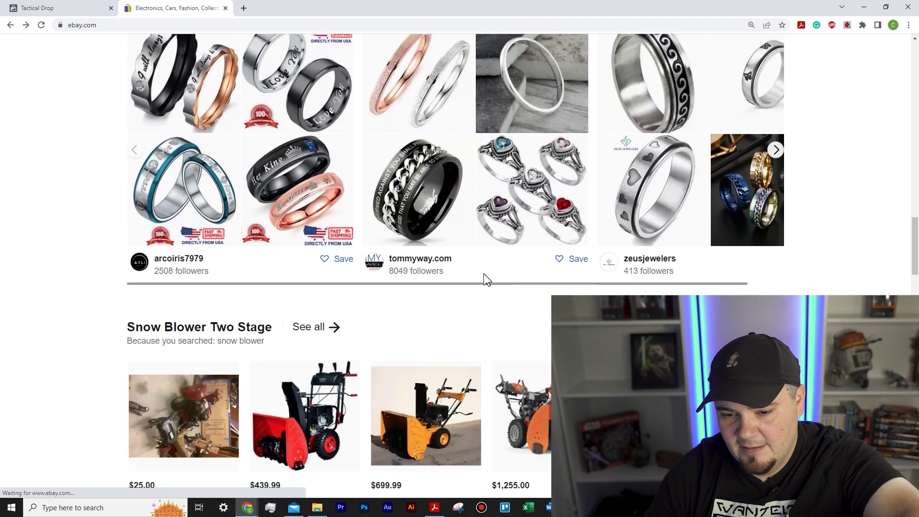
scroll(485, 280, down, 8)
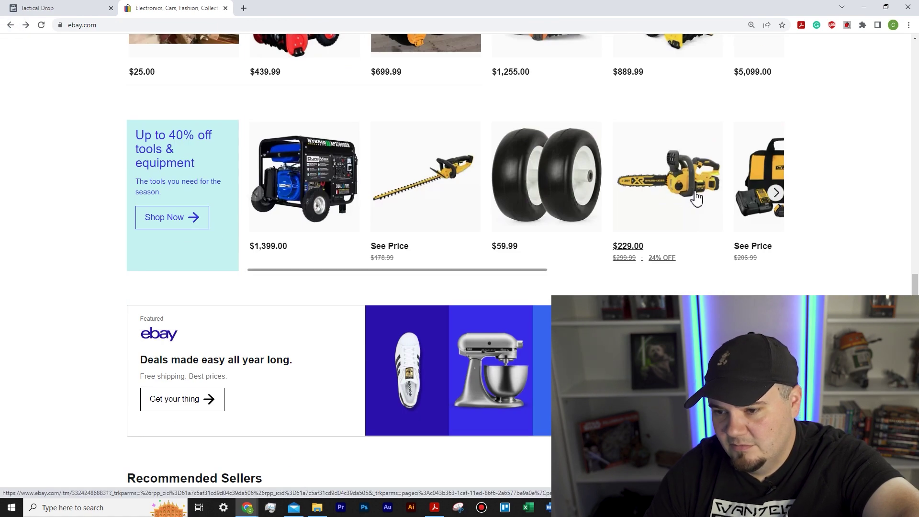
click(696, 197)
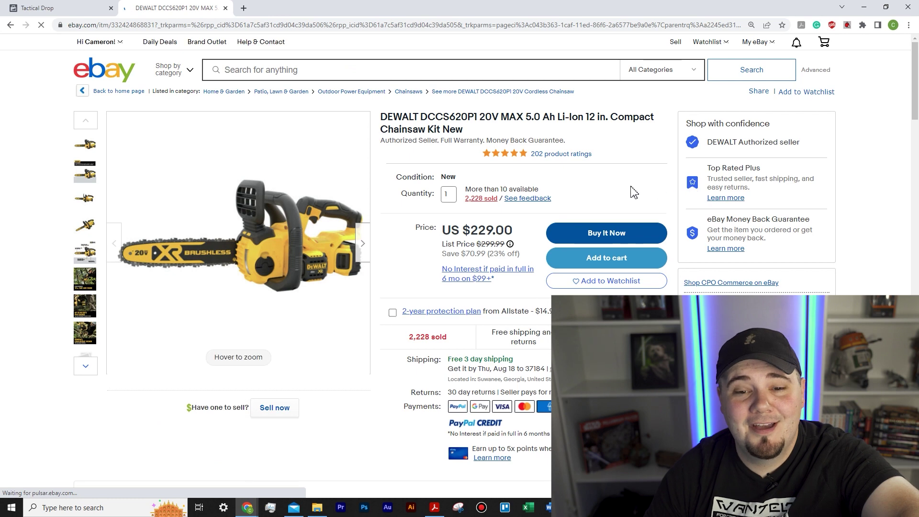
mouse_move(509, 179)
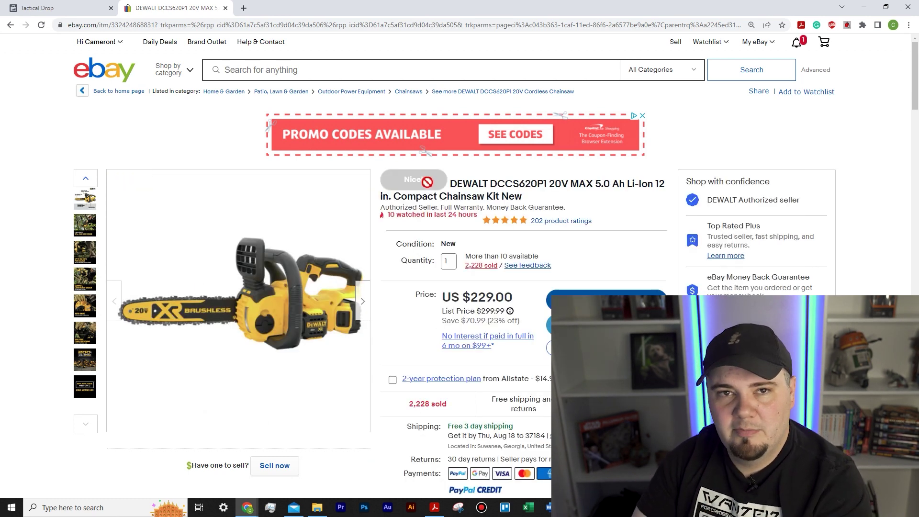
click(52, 8)
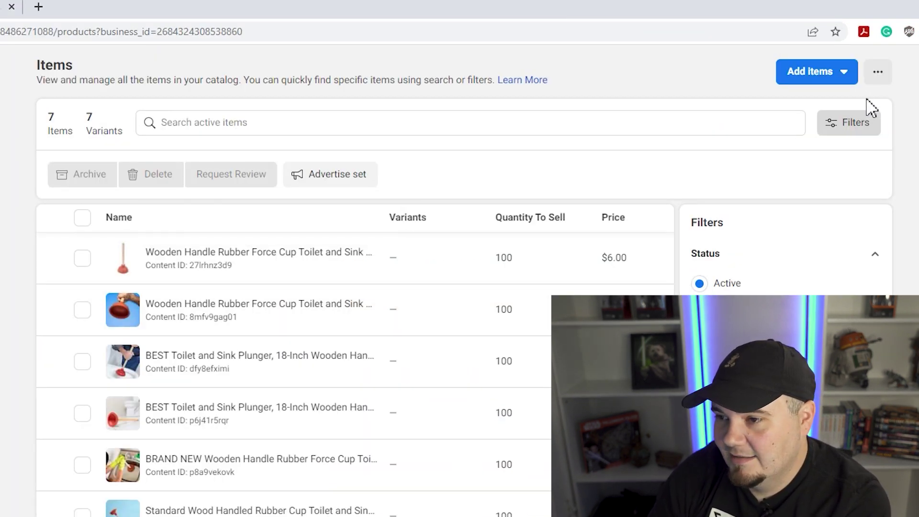
- Add one catalog item and paste in the chainsaw link, 229.0 USD price and New condition
click(848, 81)
click(813, 138)
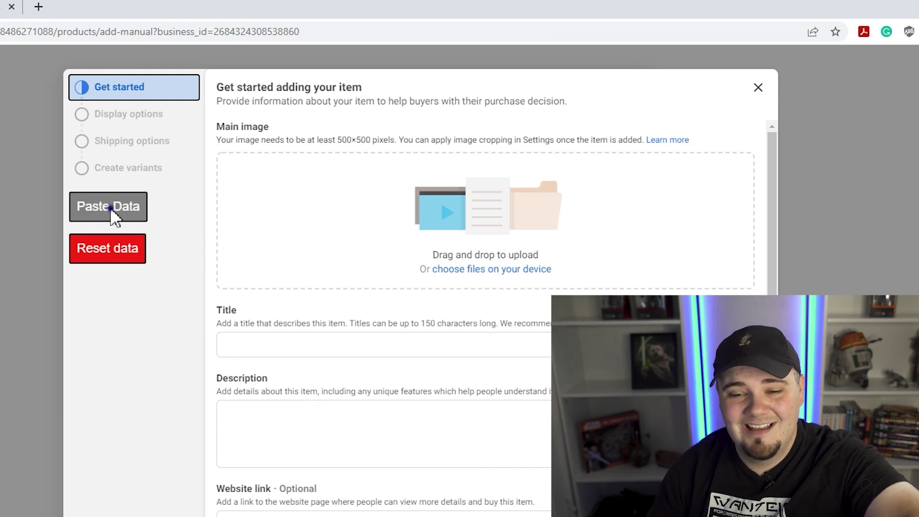
click(110, 208)
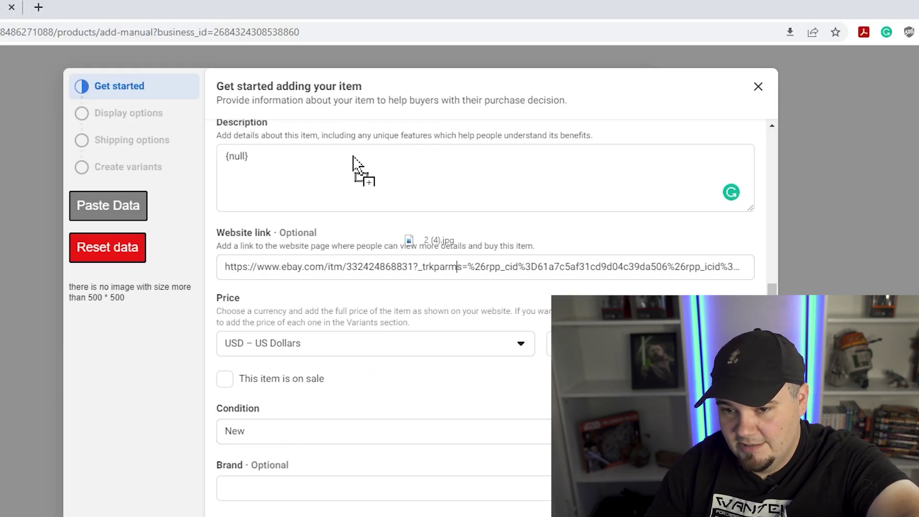
- Drag 2 (4).jpg into the Main image box to attach it as the item's picture
drag(354, 164, 352, 129)
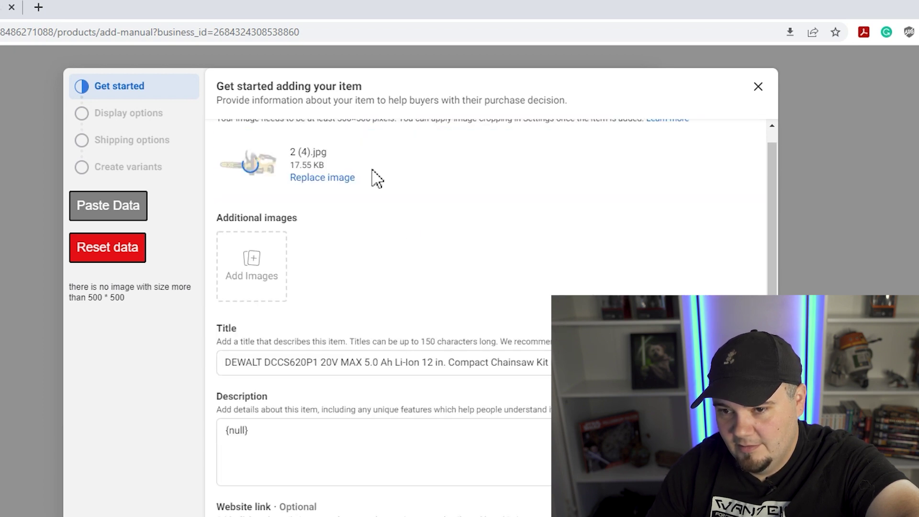